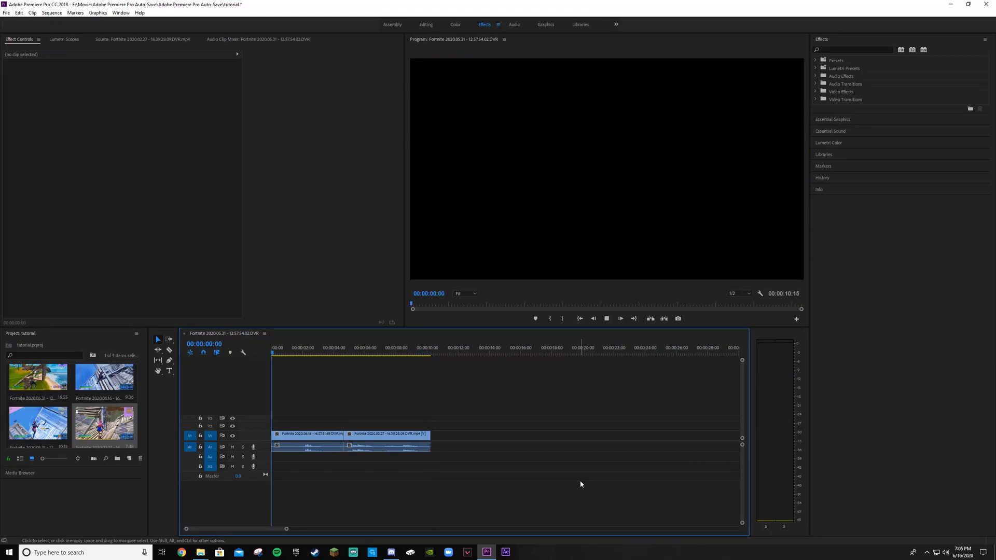
- Move the second clip later to start at about 8.5 seconds and cut the first clip at 00:00:04:00
key("space")
left_click_drag(390, 436, 452, 440)
left_click(338, 355)
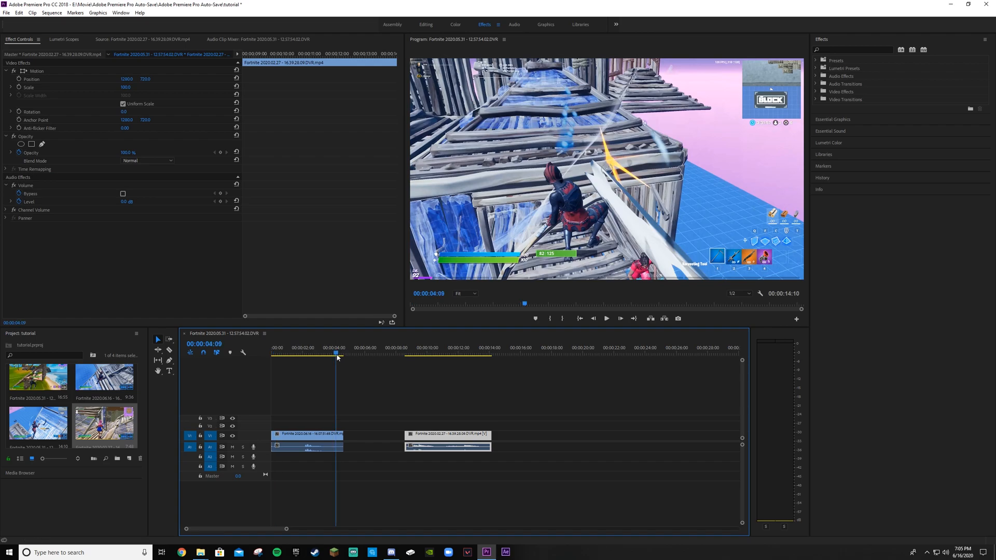
left_click_drag(337, 357, 334, 357)
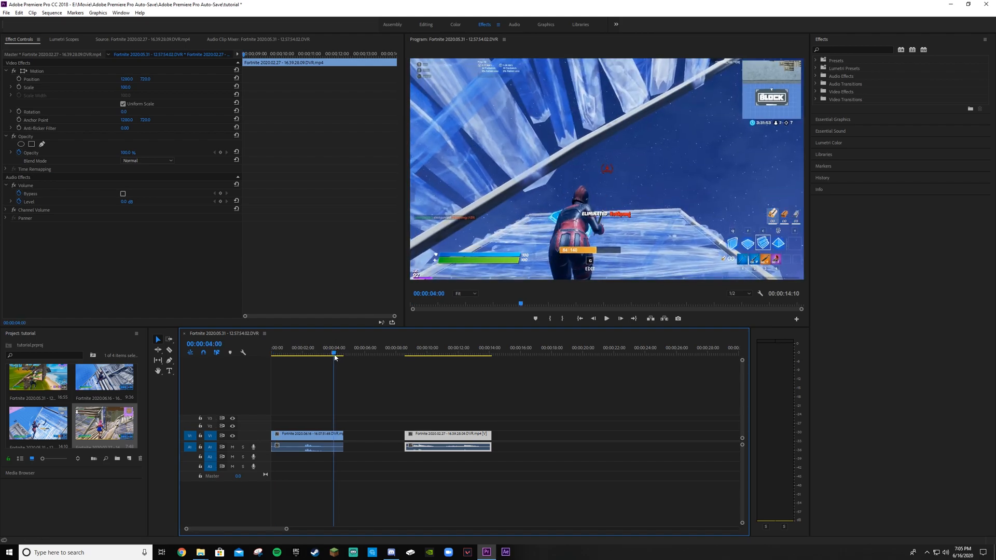
key("c")
key("v")
- Add a frame hold to the short end piece of the first clip and extend it to about 6 seconds
right_click(338, 434)
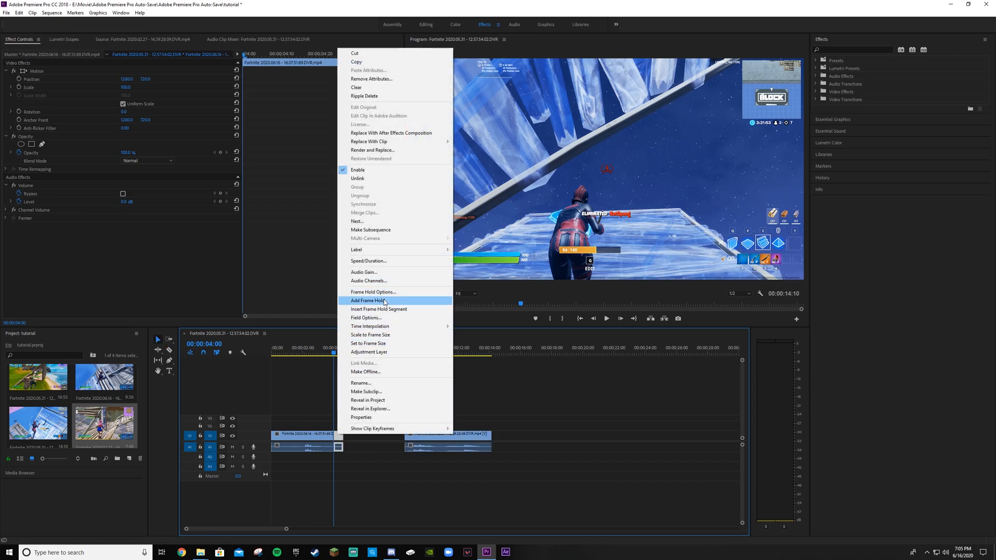
left_click(385, 301)
left_click_drag(342, 436, 369, 436)
key("space")
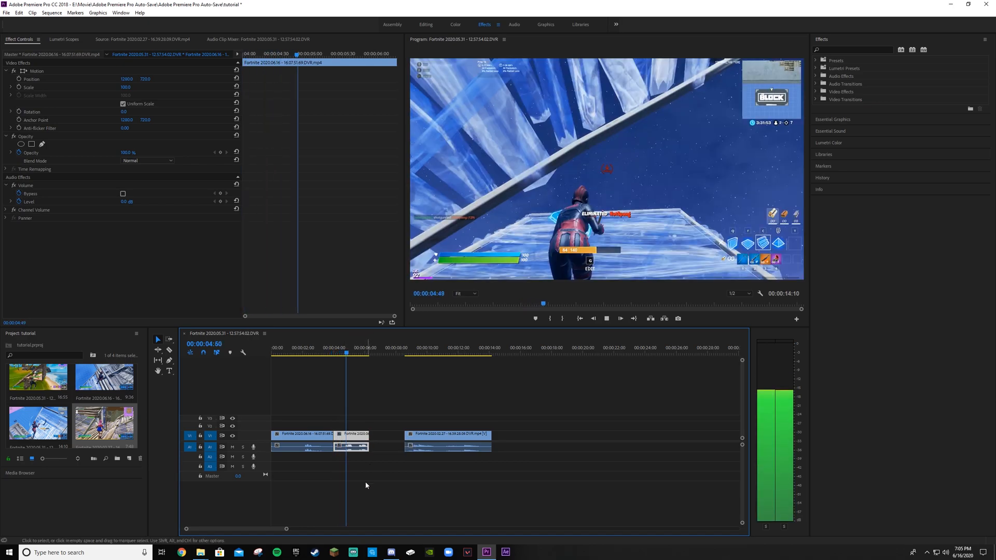
- Unlink the first freeze-frame segment and delete its audio
right_click(355, 437)
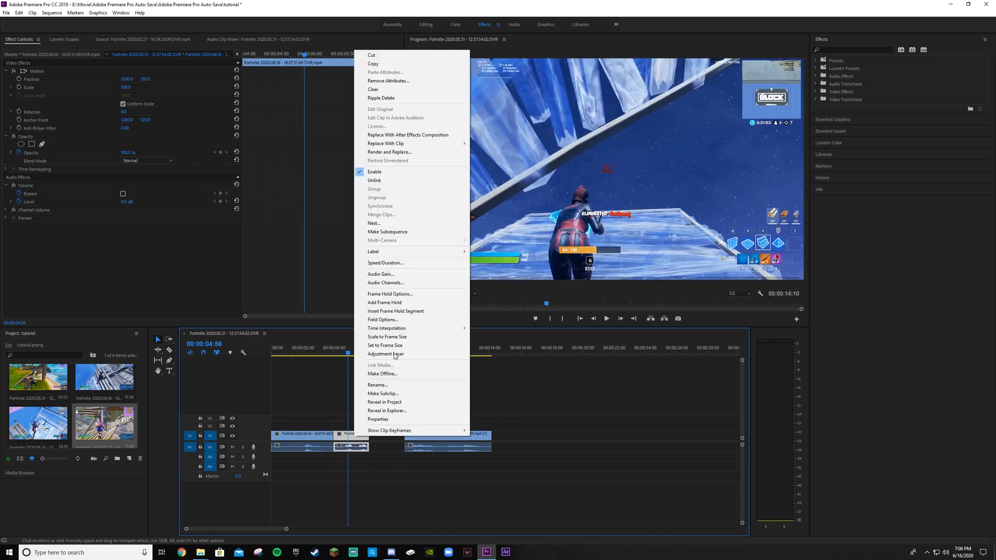
left_click(395, 181)
left_click(362, 452)
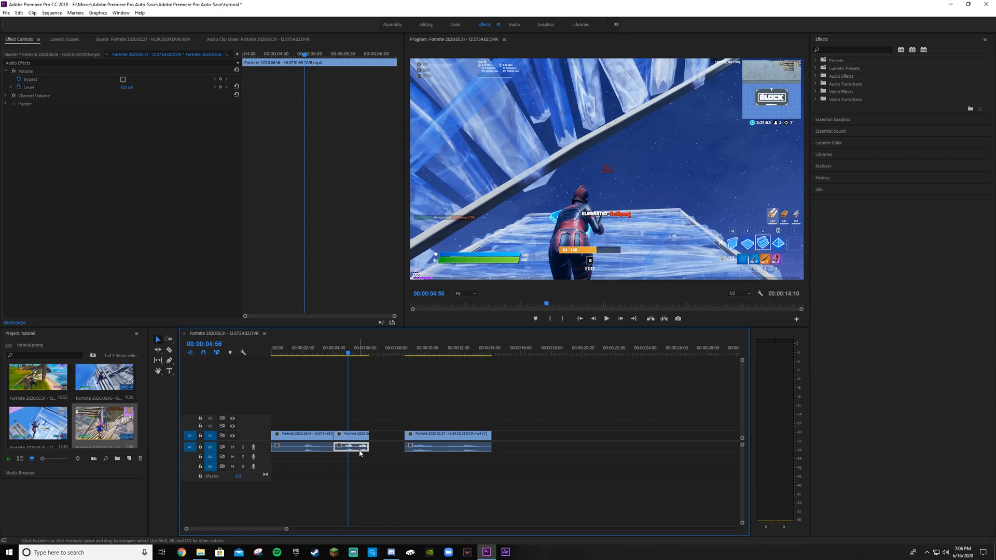
left_click(386, 454)
- Cut the second gameplay clip shortly after its start, at 00:00:09:01
left_click(430, 437)
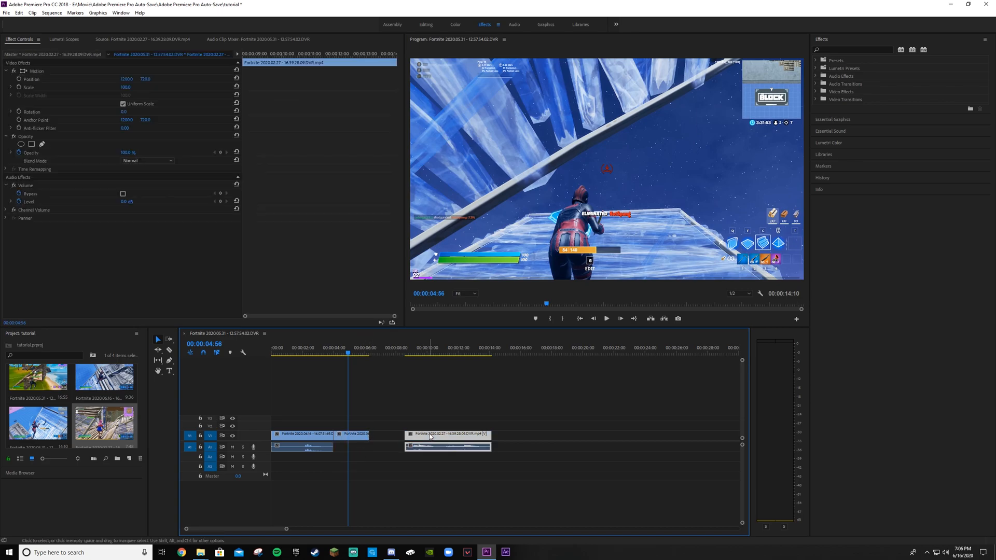
left_click_drag(404, 355, 413, 355)
key("c")
left_click(412, 438)
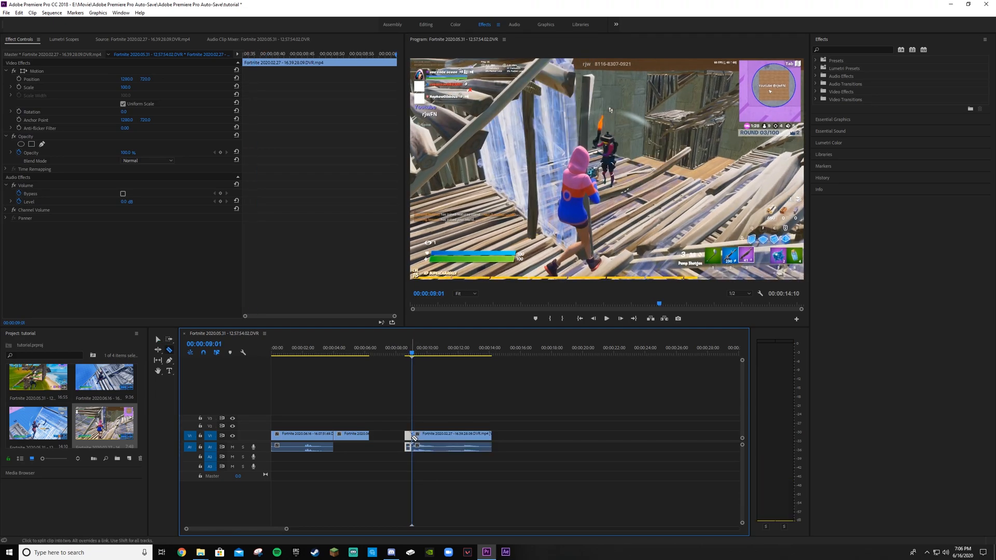
key("v")
- Add a frame hold to the short opening piece of the second clip and extend its start back to the first freeze-frame segment
right_click(407, 439)
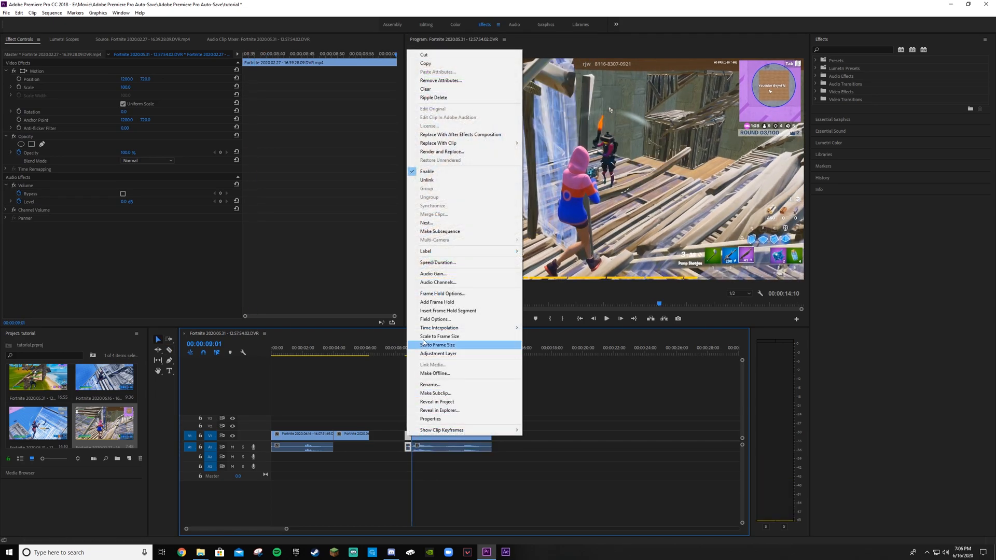
left_click(424, 302)
left_click_drag(405, 434, 369, 435)
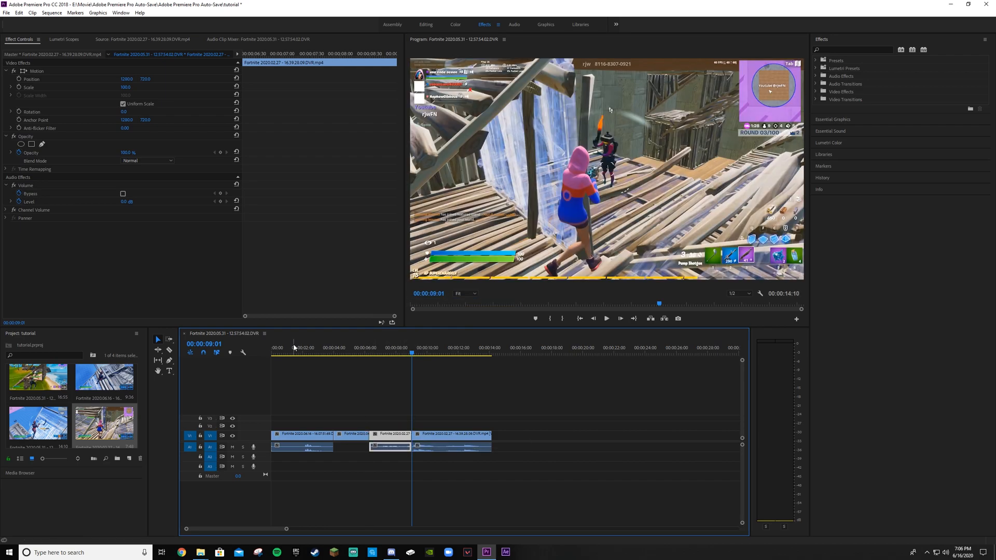
- Unlink the second freeze-frame segment and delete its audio
right_click(381, 438)
left_click(434, 182)
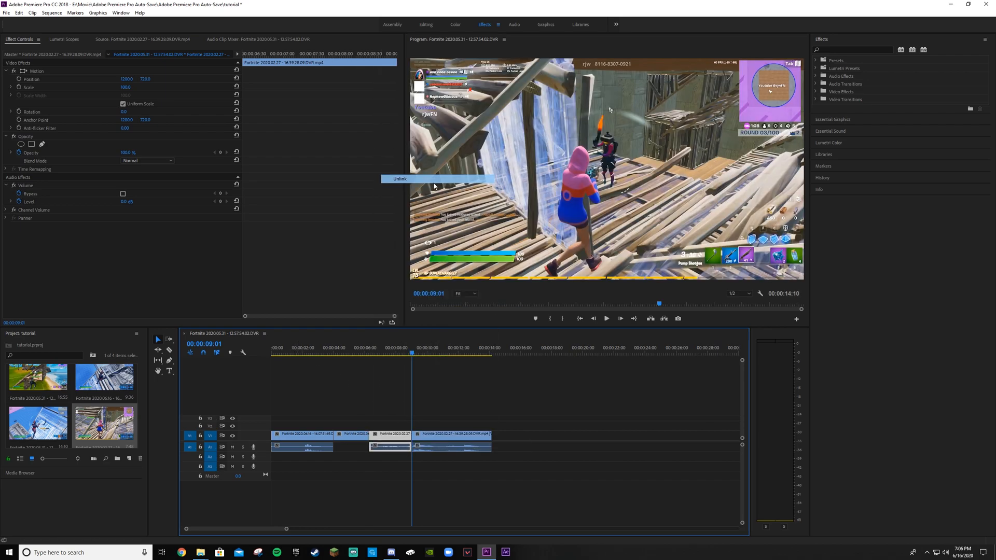
left_click(400, 450)
key("Delete")
- Shorten both freeze-frame segments to about 1.2 seconds each, close the gaps before the last clip, and play back the sequence
left_click(305, 348)
key("space")
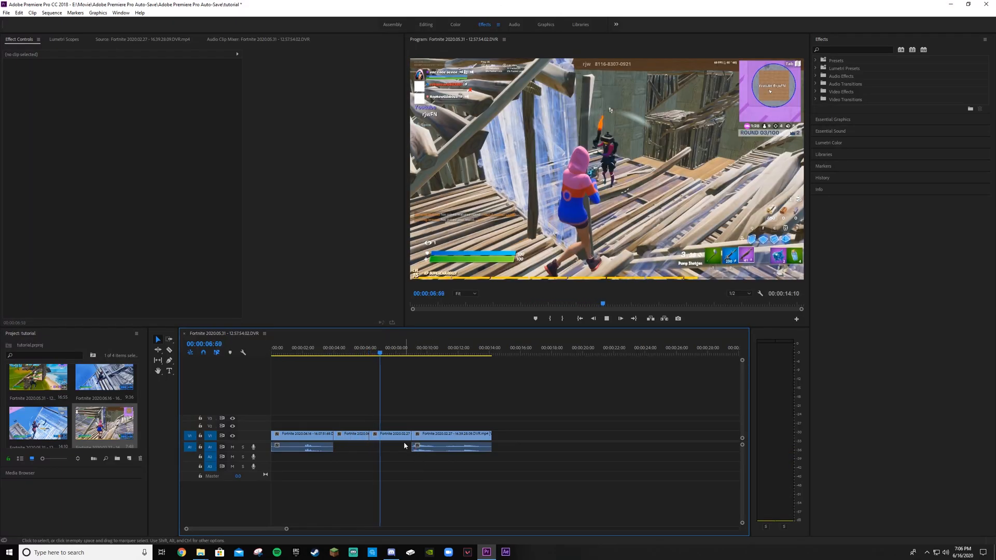
key("space")
mouse_move(369, 436)
left_mouse_down()
mouse_move(352, 437)
mouse_move(396, 435)
mouse_move(358, 439)
left_mouse_up()
left_click_drag(397, 353, 471, 354)
left_click_drag(445, 441, 407, 443)
left_click(307, 354)
key("space")
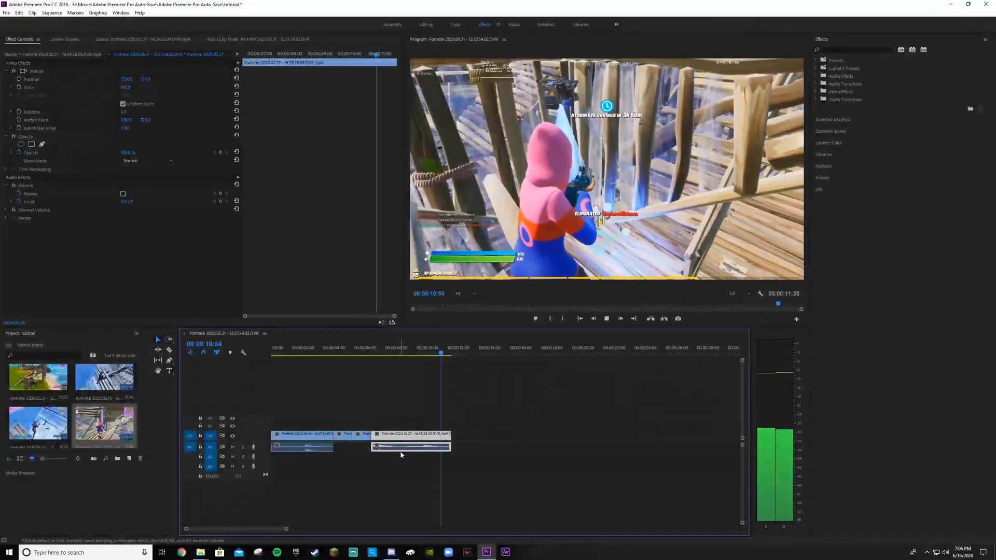
key("space")
left_click(419, 466)
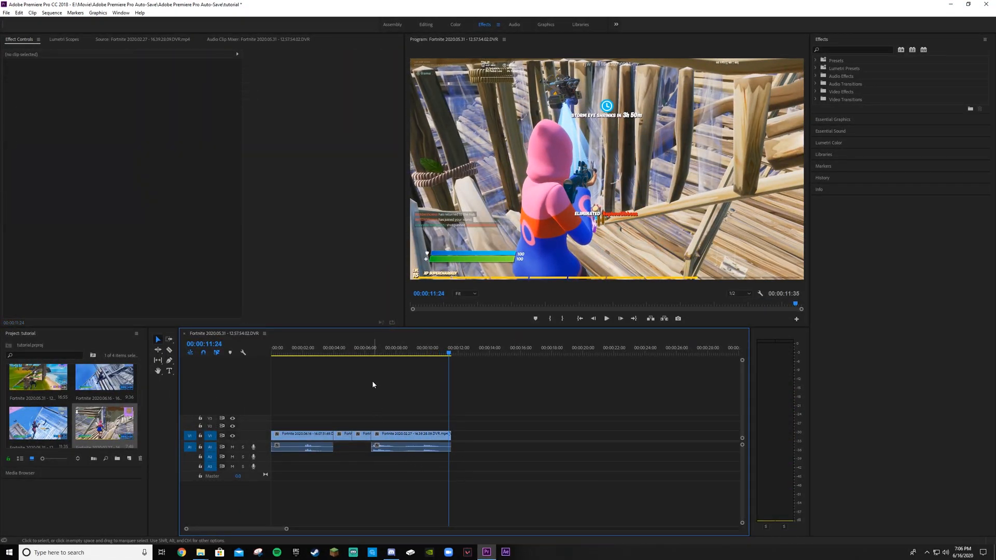
- Draw a Pen opacity mask around the character in the first freeze-frame segment with the program view at 75%
left_click_drag(340, 351, 343, 351)
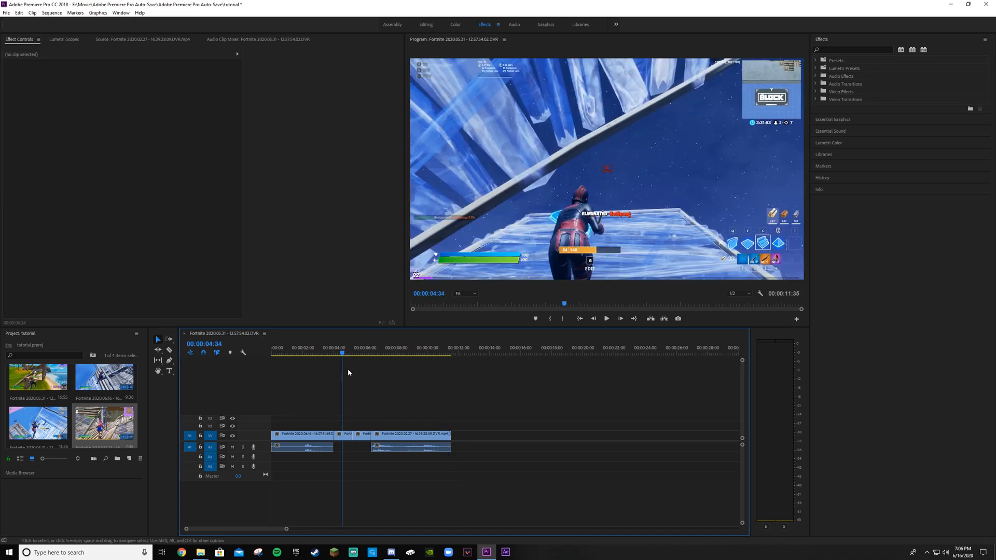
left_click(347, 440)
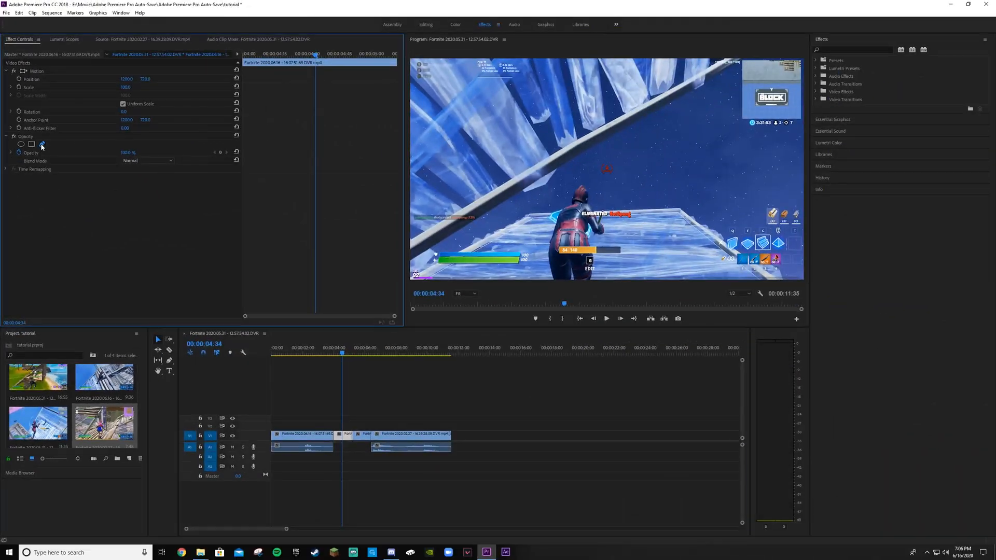
left_click(120, 330)
left_click(458, 294)
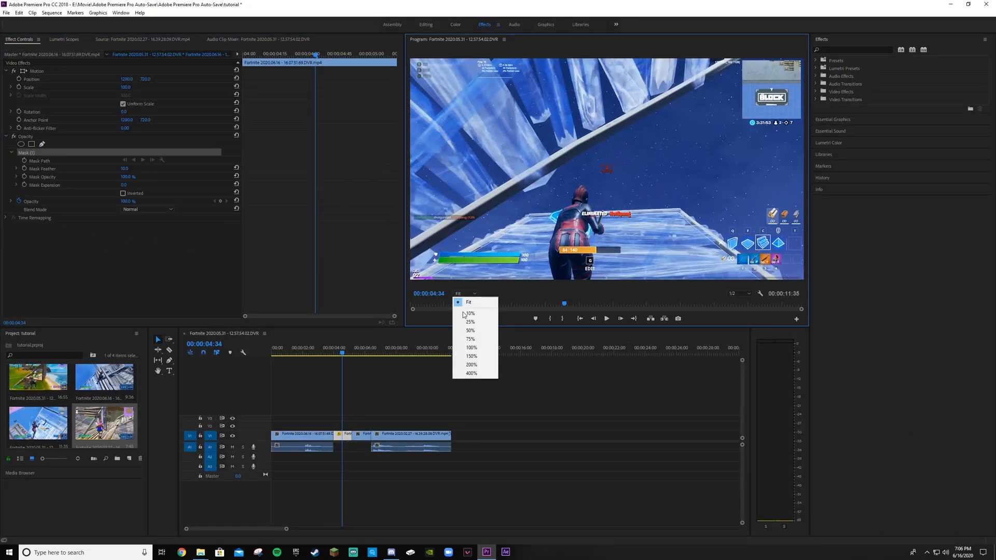
left_click(471, 338)
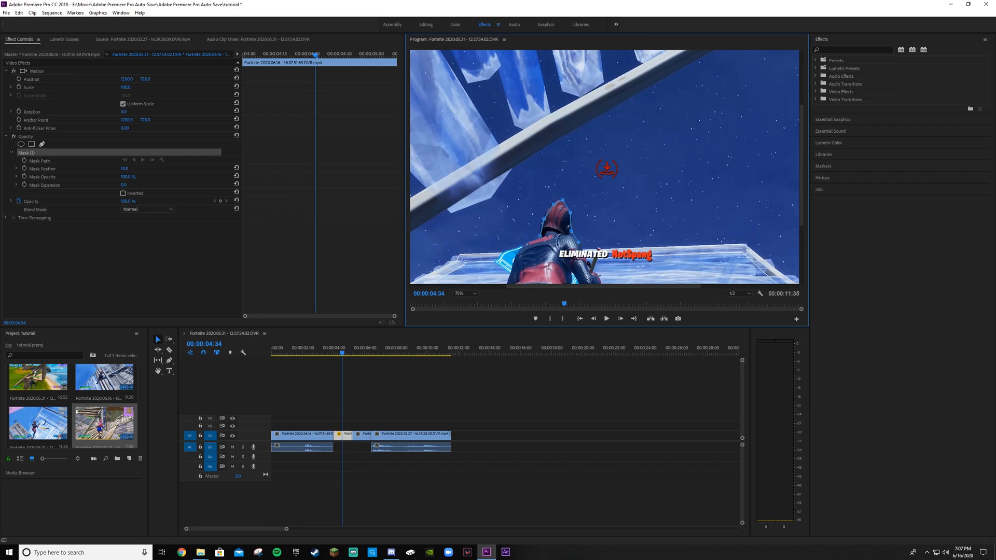
left_click_drag(802, 215, 802, 269)
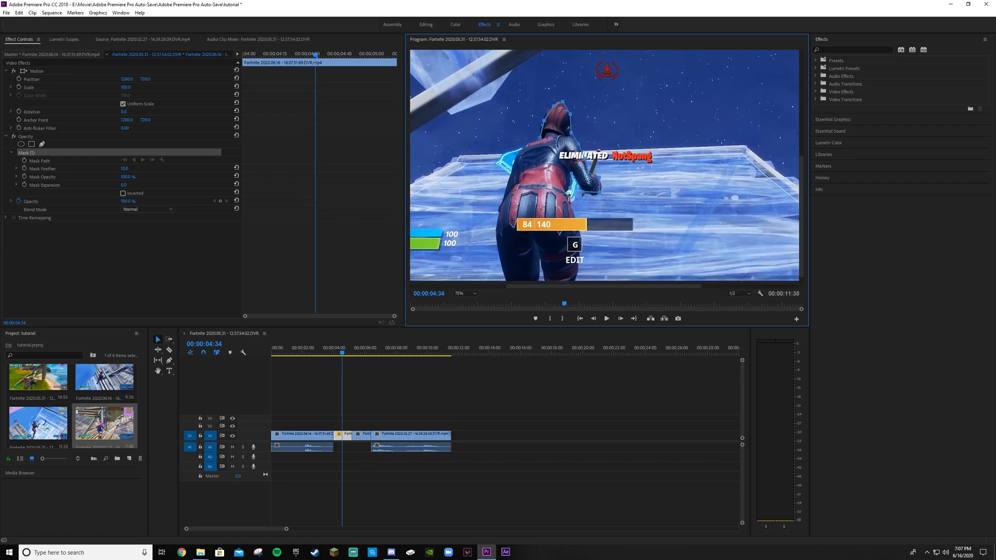
left_click_drag(802, 215, 802, 220)
left_click(578, 217)
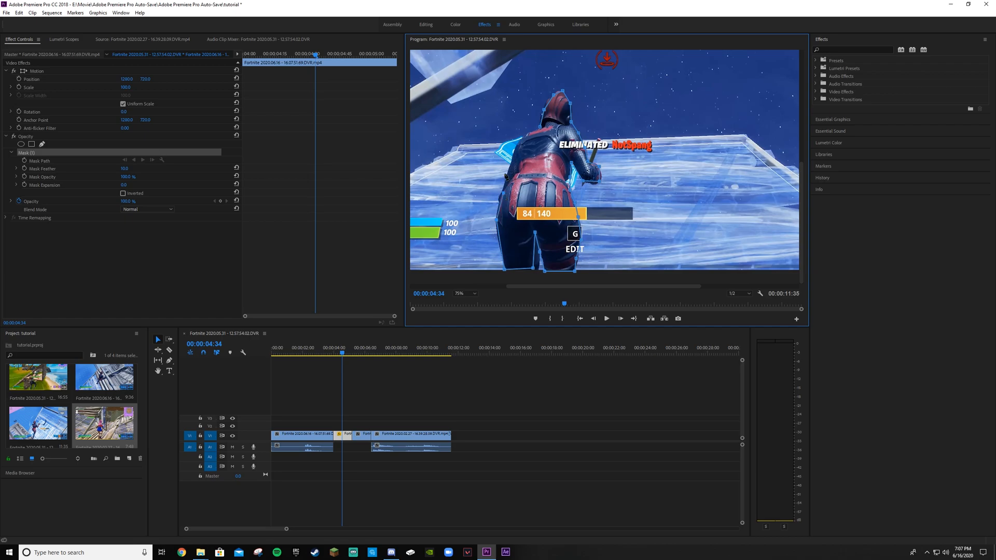
left_click(541, 130)
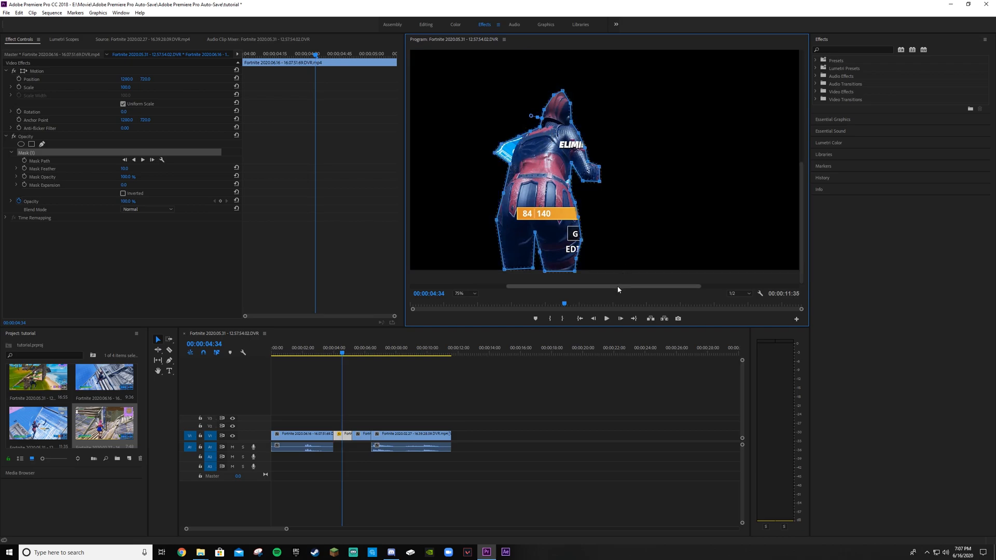
- Play back the sequence from about 00:00:01:33 to check the masked freeze frame, with the program view set to Fit
left_click(366, 370)
left_click_drag(333, 350, 295, 351)
key("space")
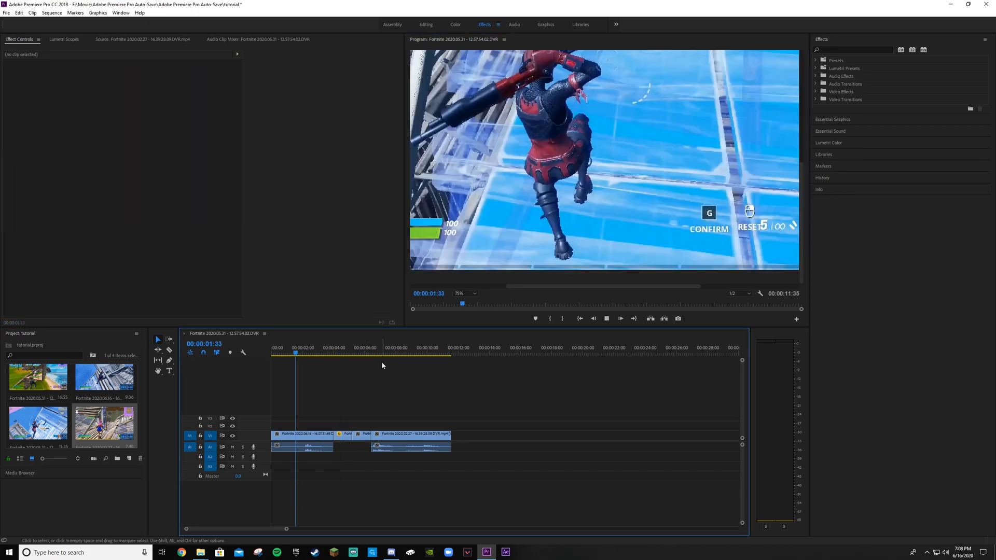
key("space")
left_click(464, 290)
left_click(464, 290)
left_click(467, 300)
key("space")
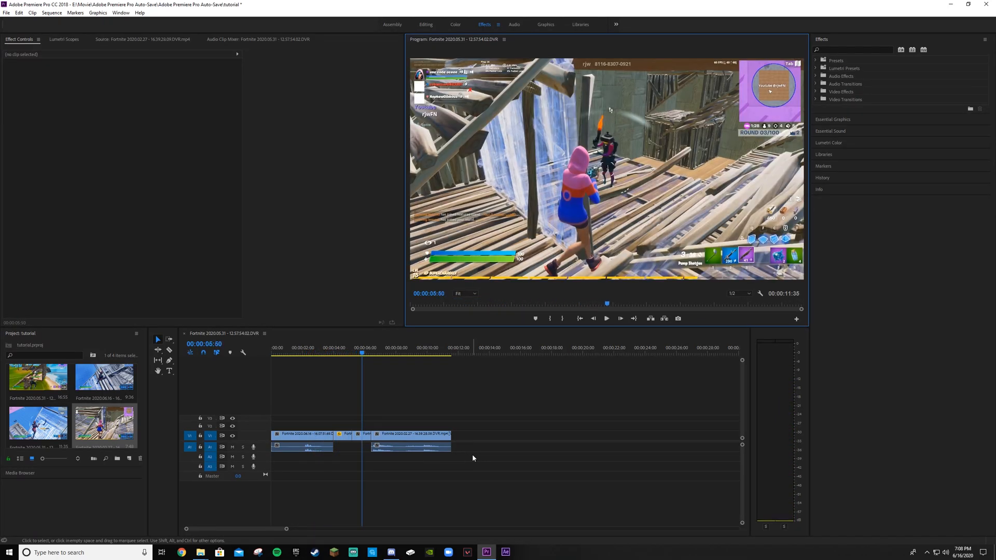
- Start a Pen opacity mask on the second freeze-frame segment and trace the character's upper body at 75% view
left_click(365, 439)
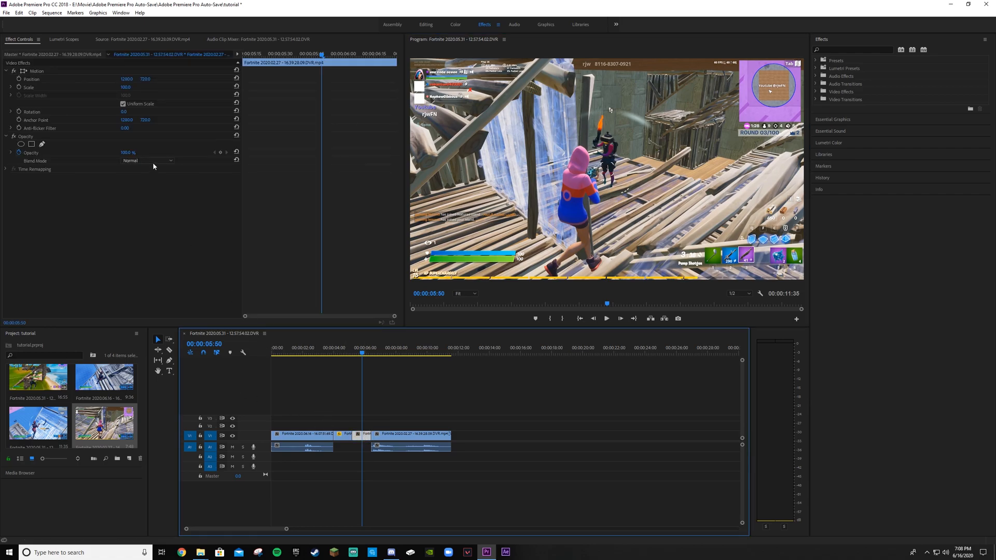
key("Left")
key("Left")
key("Left")
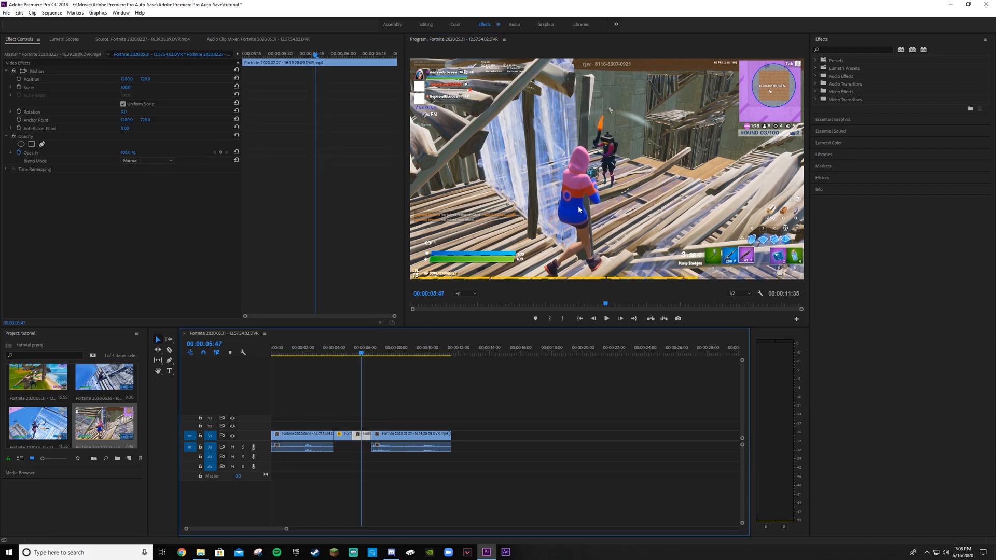
left_click(473, 294)
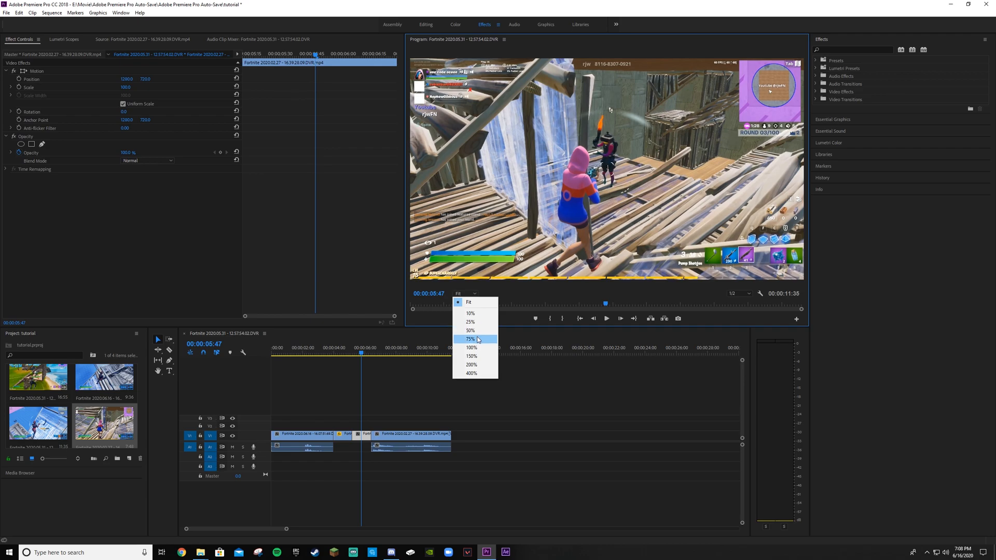
left_click(478, 339)
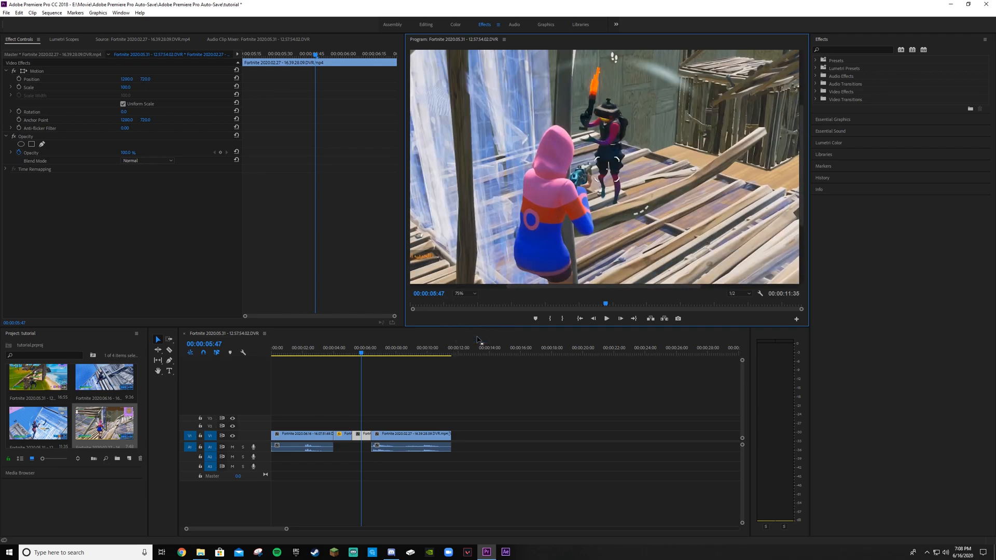
left_click(42, 145)
left_click(514, 255)
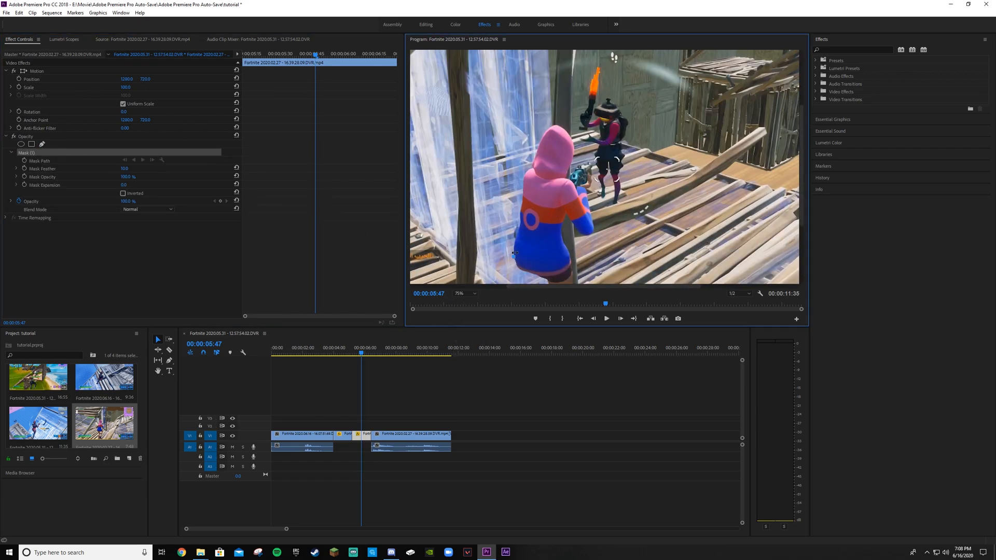
left_click(521, 207)
left_click(523, 190)
left_click(524, 175)
left_click(533, 167)
left_click(537, 148)
left_click(551, 128)
left_click(565, 129)
left_click(574, 147)
left_click(591, 234)
left_click(577, 232)
left_click(567, 215)
left_click(561, 232)
left_click(567, 247)
left_click(573, 272)
- Trace the character's legs and feet and close the opacity mask on the second freeze-frame segment
left_click_drag(801, 168, 800, 226)
left_click(573, 177)
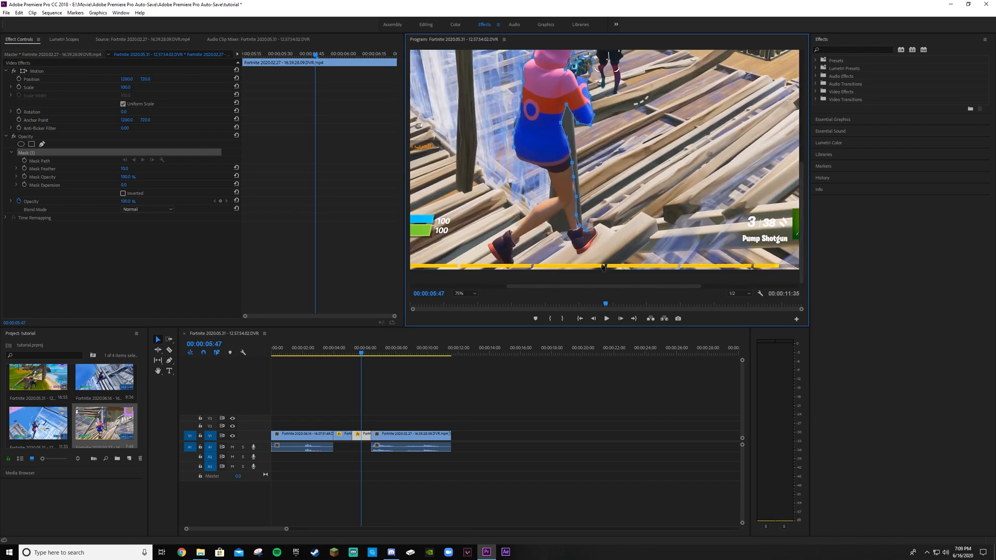
left_click(564, 210)
left_click(517, 243)
left_click(512, 256)
left_click(512, 268)
left_click(487, 245)
left_click(510, 230)
left_click(520, 223)
left_click(536, 203)
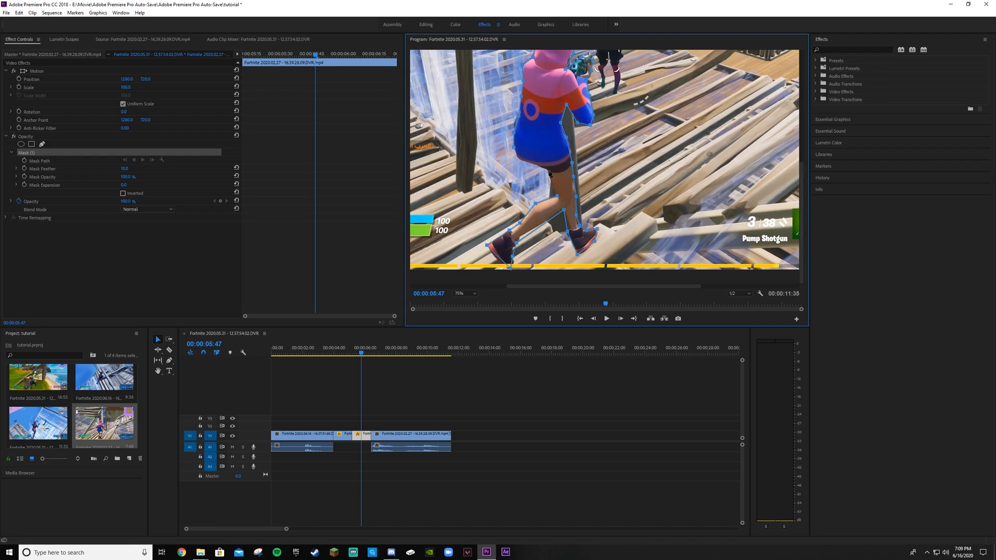
left_click(515, 150)
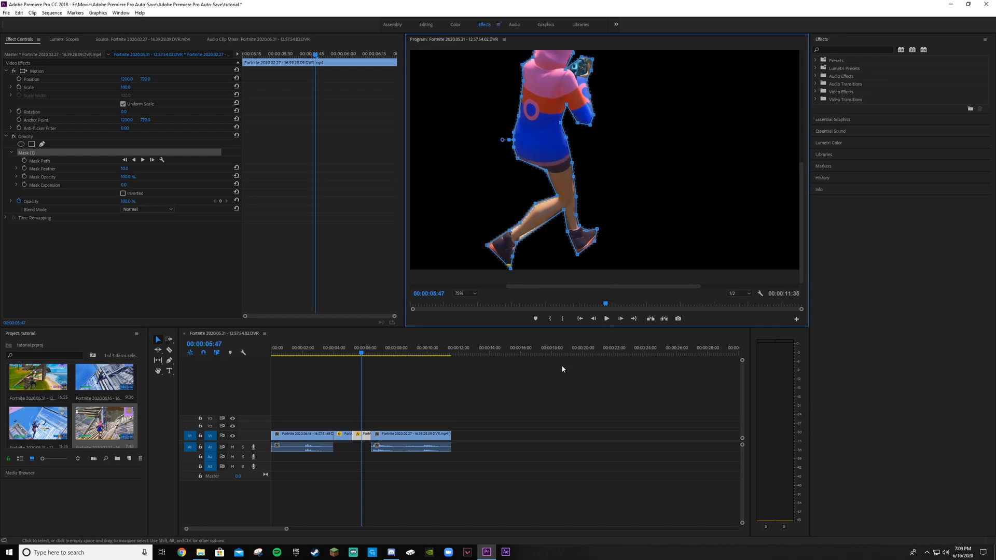
left_click(126, 178)
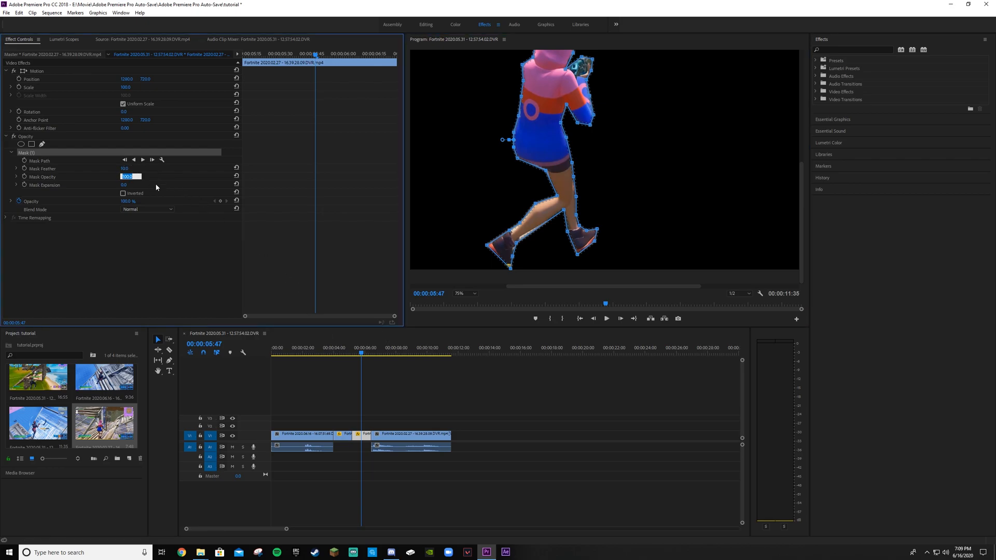
left_click(134, 211)
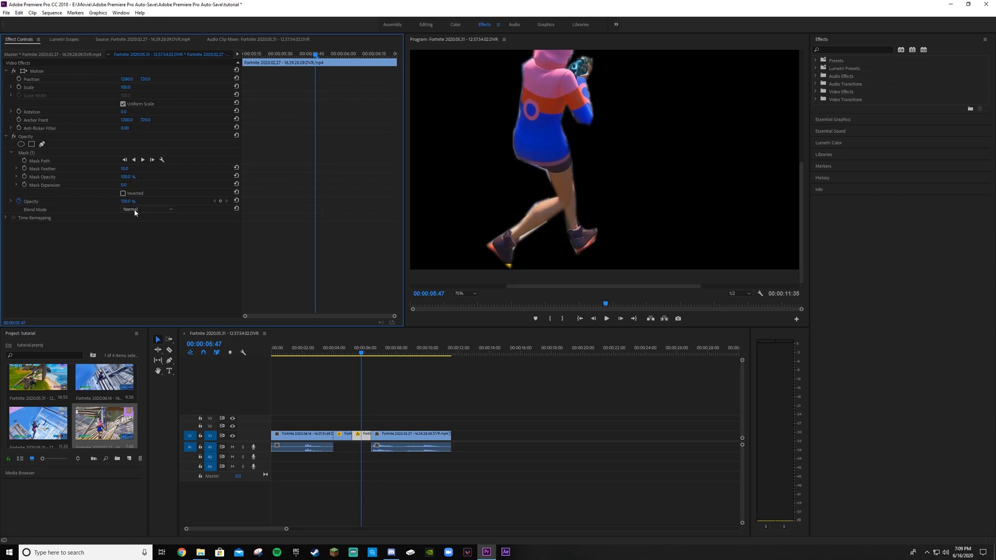
mouse_move(126, 177)
left_mouse_down()
mouse_move(75, 177)
mouse_move(115, 177)
mouse_move(118, 189)
left_mouse_up()
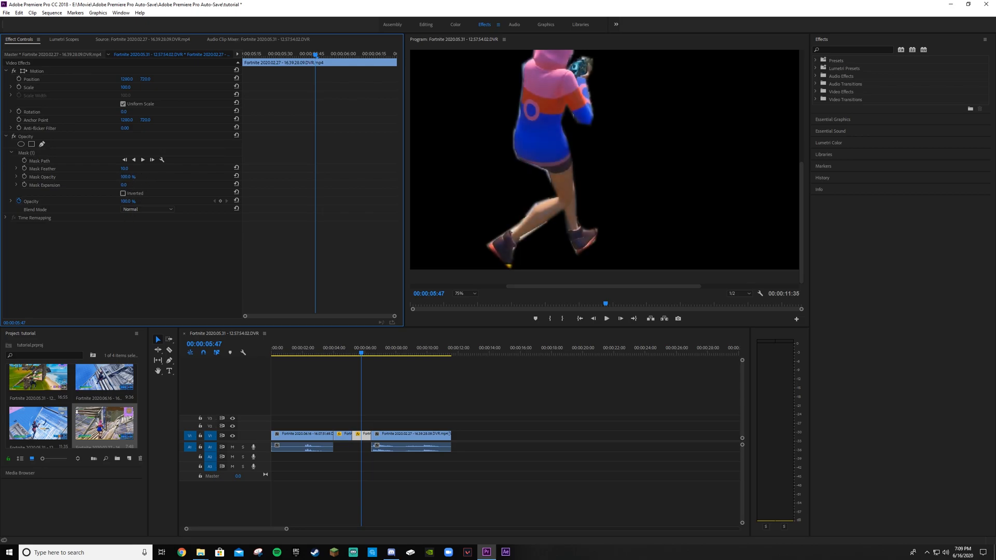
left_click(142, 179)
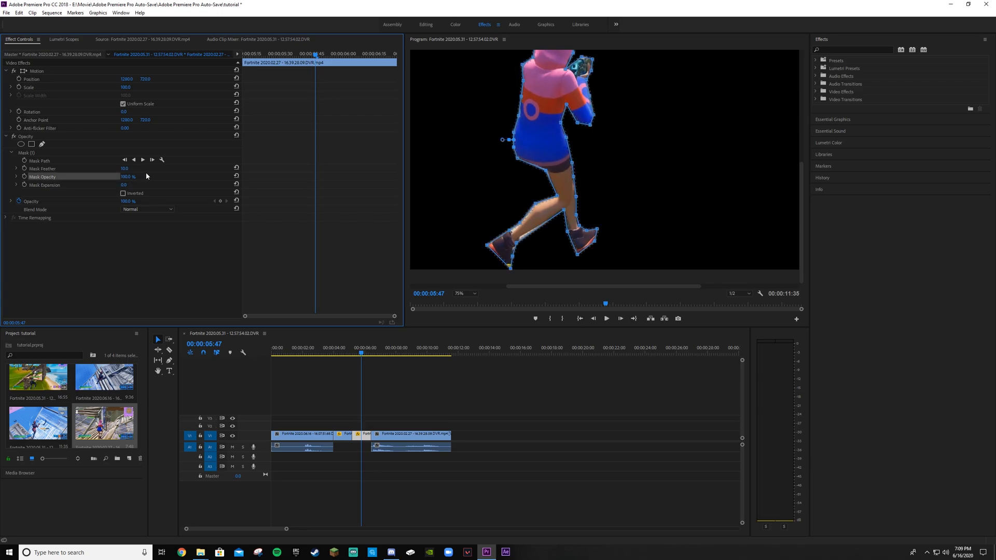
- Set the mask feather to 25 on the second freeze-frame segment and edit the mask feather on the first segment
left_click_drag(502, 139, 496, 139)
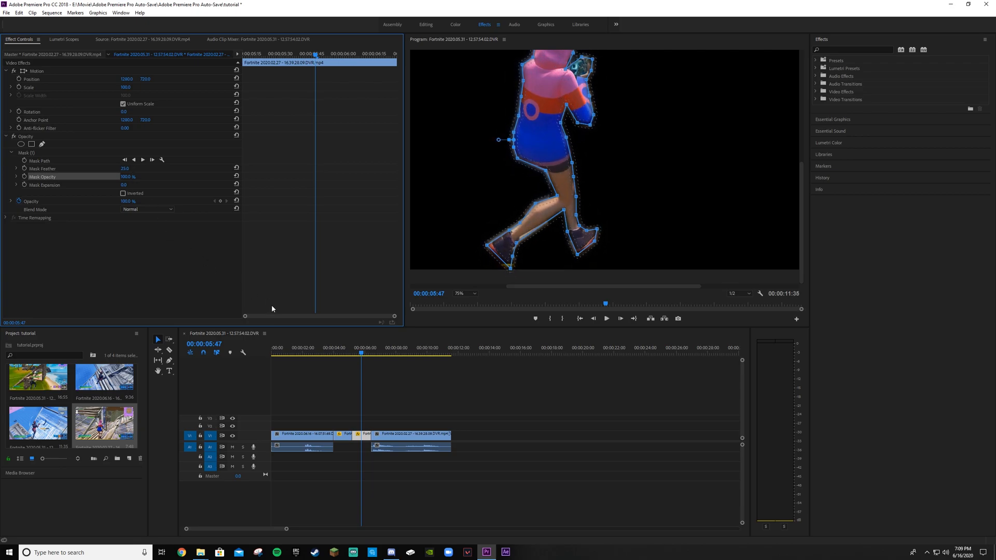
left_click(336, 353)
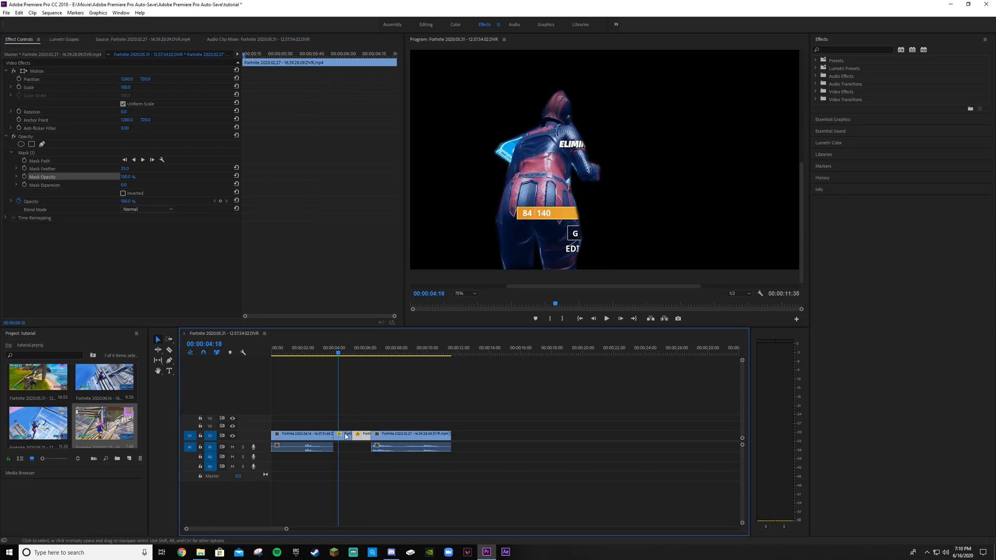
left_click(346, 436)
left_click(126, 169)
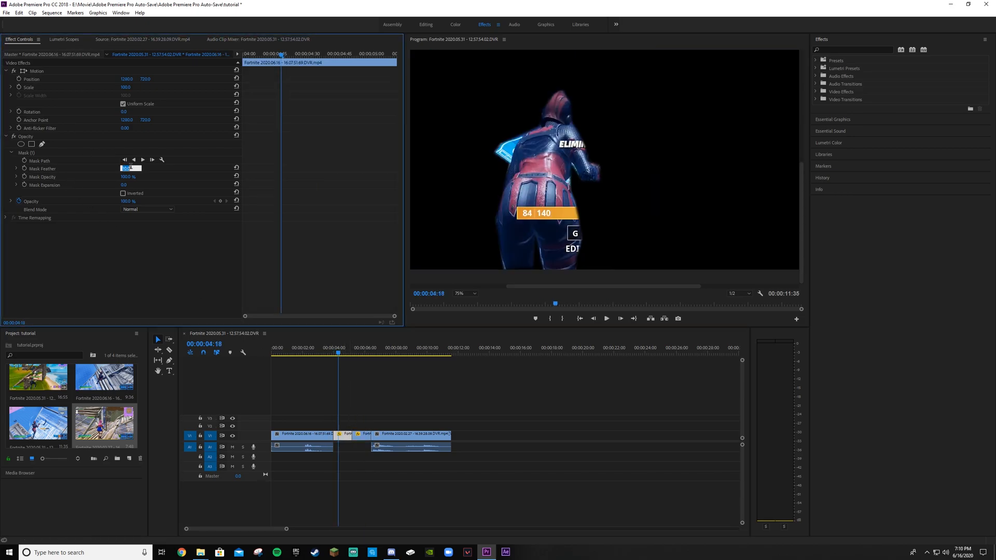
left_click(354, 383)
- Set the program view to Fit and play the whole sequence full screen from the start to check both masked freeze frames
left_click(290, 353)
key("Home")
left_click(458, 294)
left_click(469, 302)
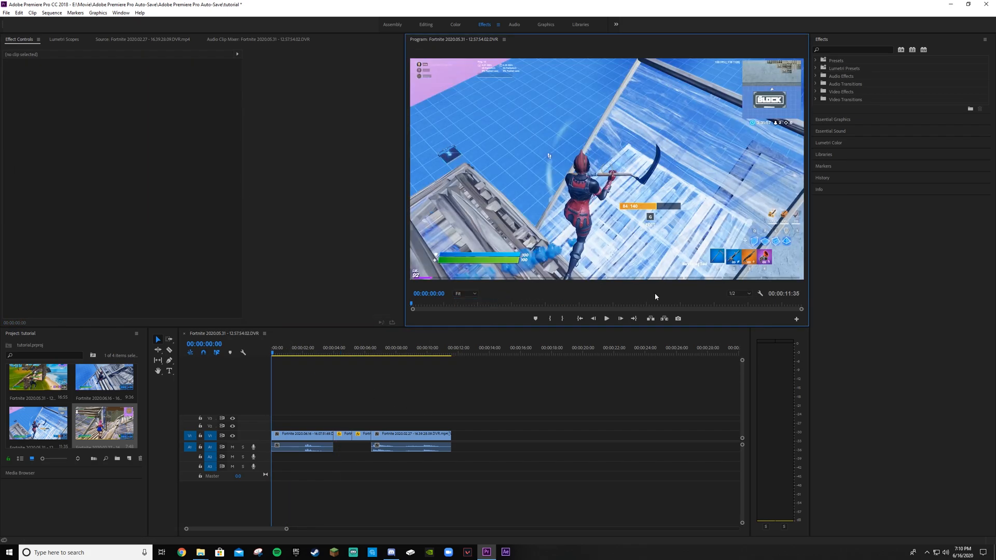
key("ctrl+grave")
key("space")
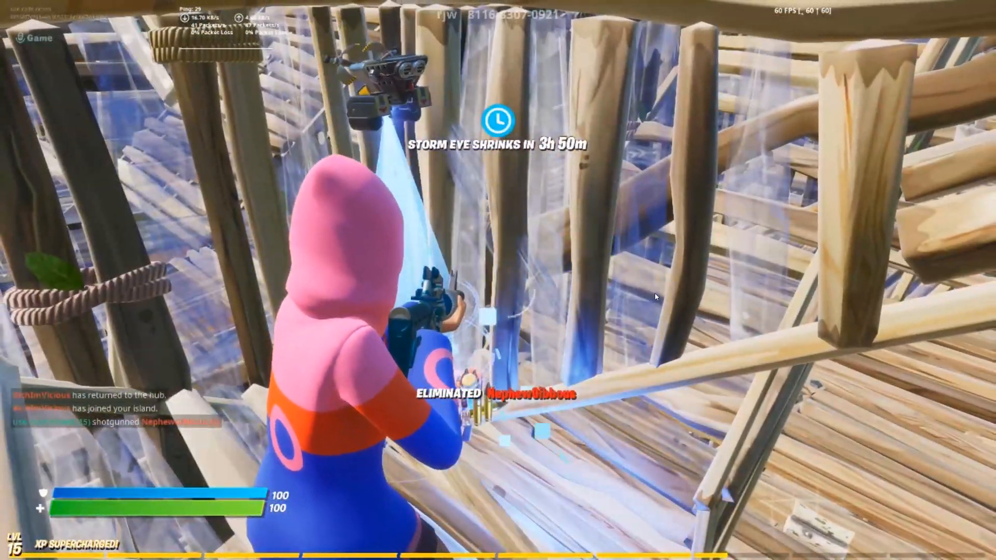
key("Escape")
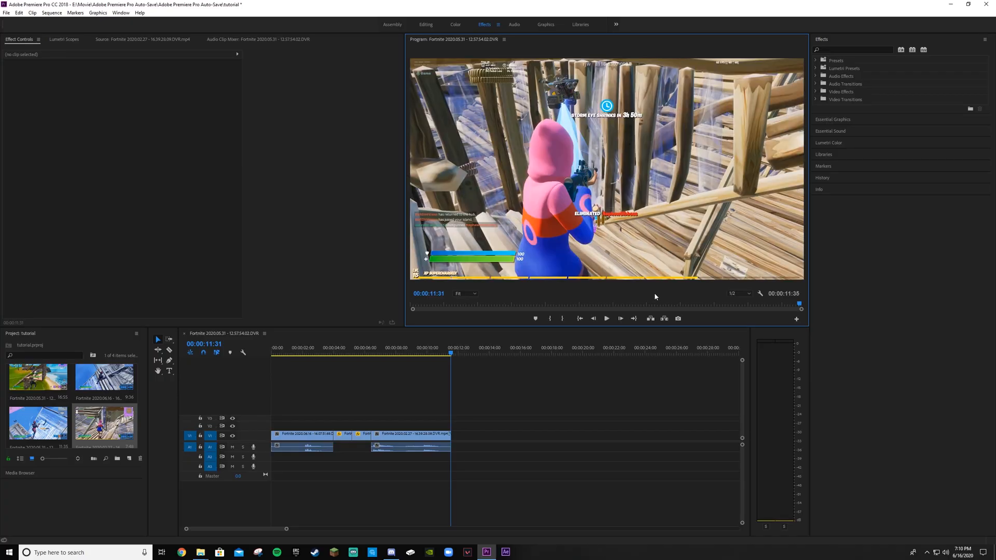
- Import the Old Film Grain Overlay (Download).mp4 video from File Explorer into the project and preview it as source footage
left_click(569, 391)
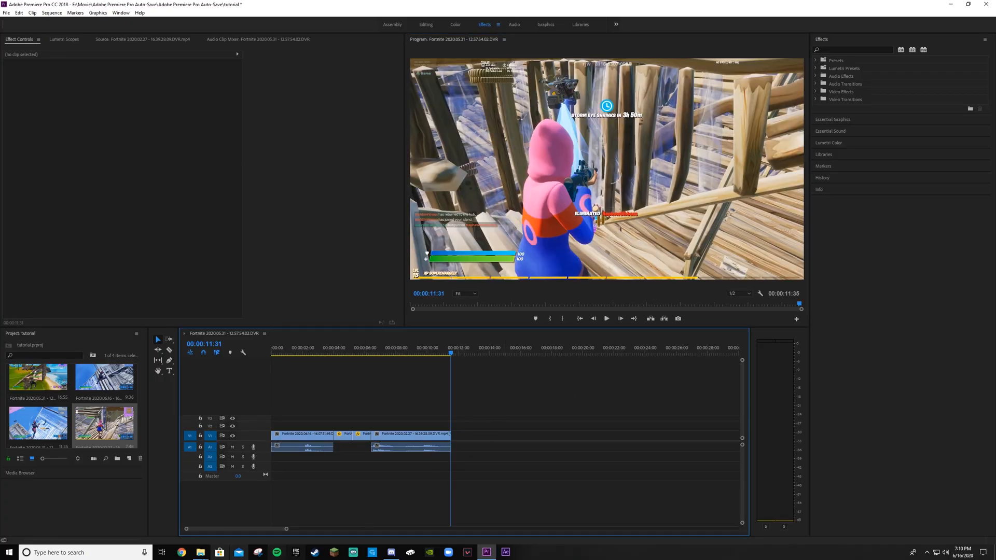
mouse_move(200, 553)
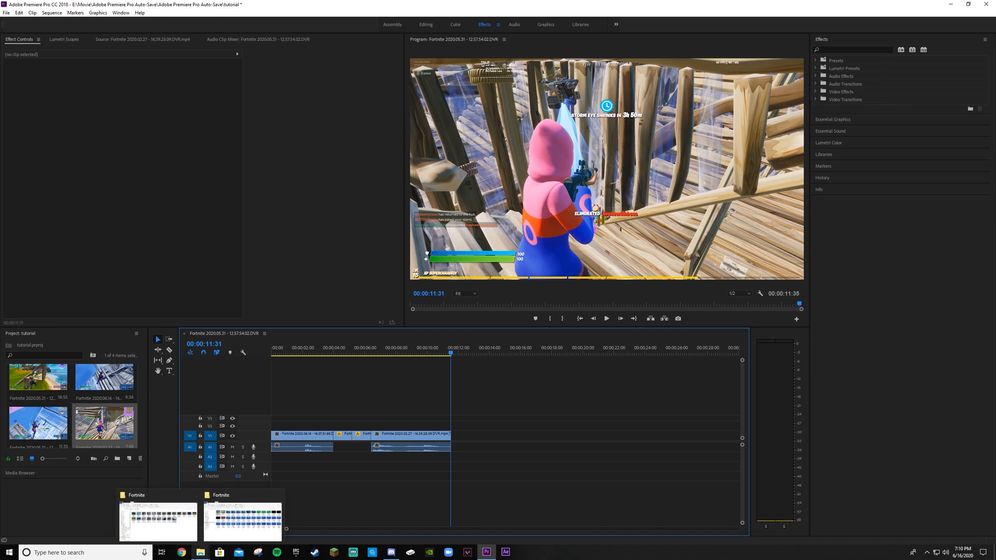
left_click(201, 553)
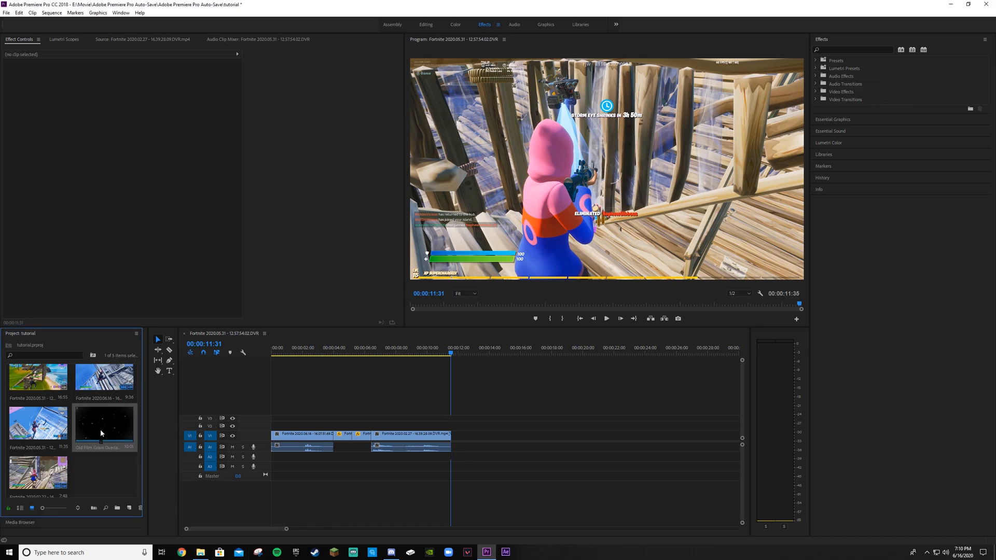
double_click(101, 430)
left_click_drag(43, 311, 2, 310)
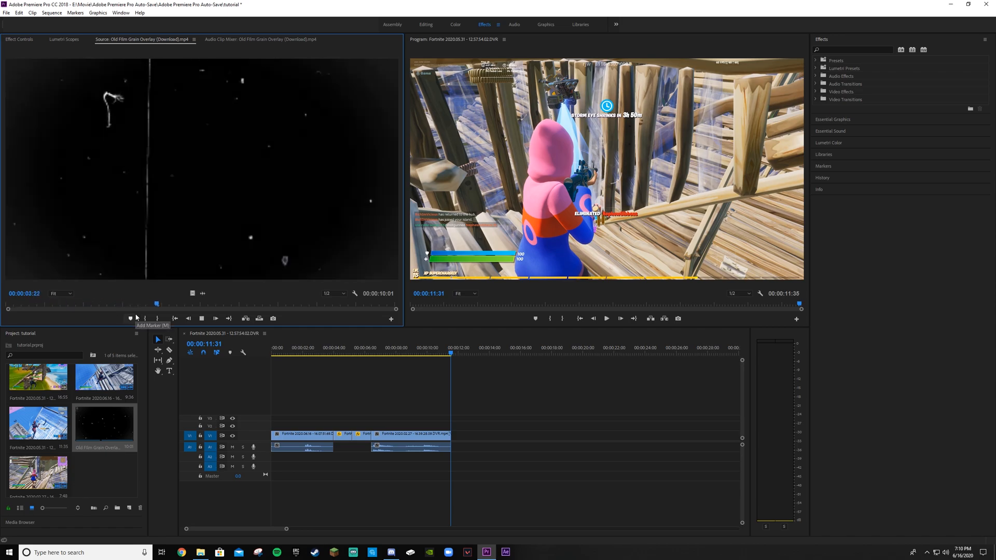
key("space")
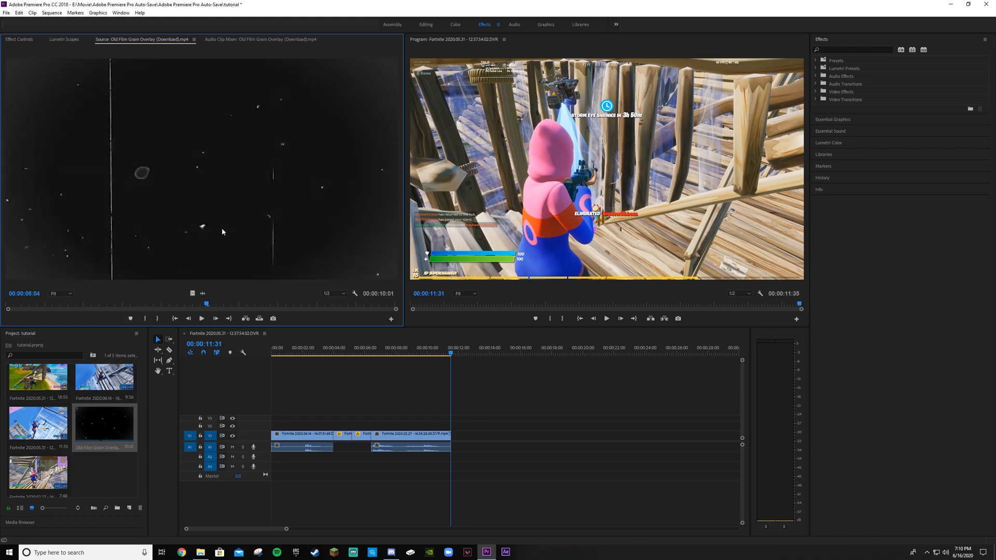
- Mark in and out points on the film grain overlay for a 00:00:03:12 range ending at 00:00:07:03
left_click_drag(206, 307, 282, 304)
left_click(146, 318)
key("o")
- Move both freeze-frame segments up to V2 and place the marked overlay video beneath them on V1, filling the same span
left_click_drag(300, 393, 260, 249)
left_click_drag(192, 293, 358, 435)
- Play the sequence full screen from the start to check the film grain overlay behind the frozen characters
left_click(285, 350)
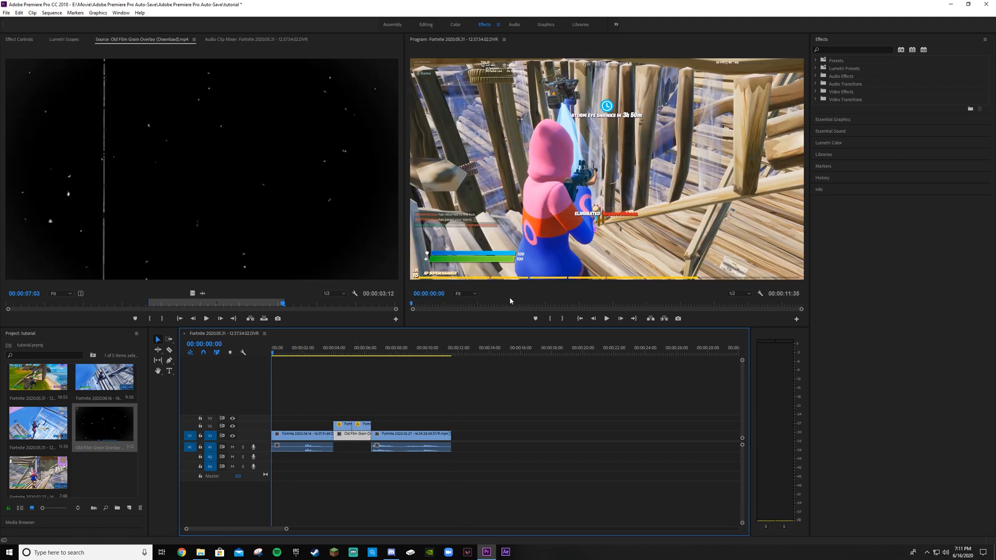
left_click(527, 296)
key("ctrl+grave")
key("space")
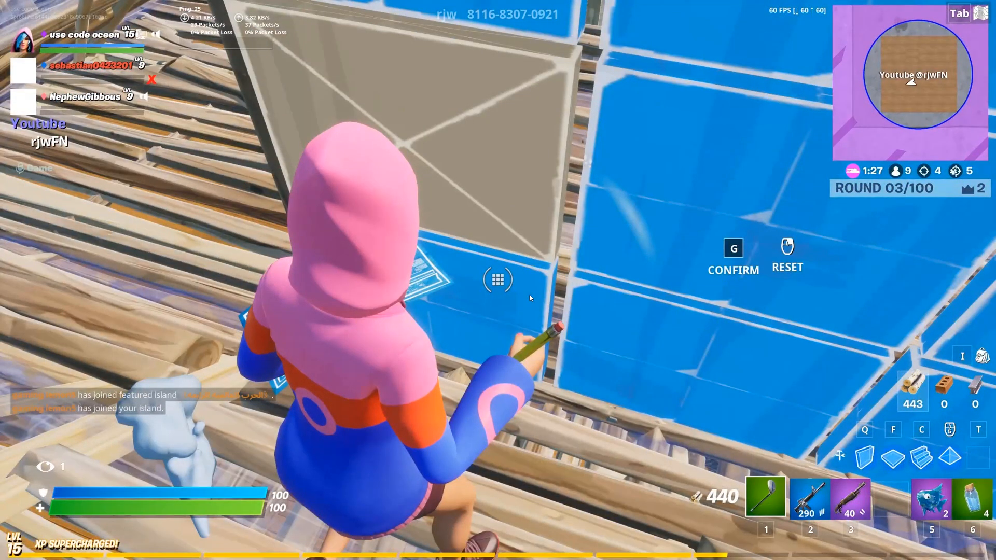
key("Escape")
- Scale the film grain overlay clip to about 402 so that it fills the frame behind the frozen character
left_click(351, 349)
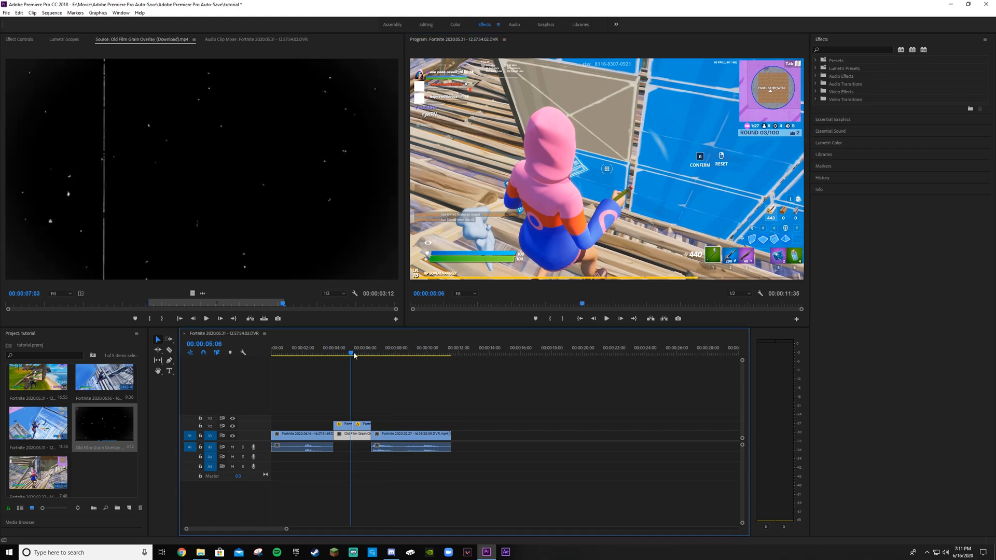
left_click(27, 41)
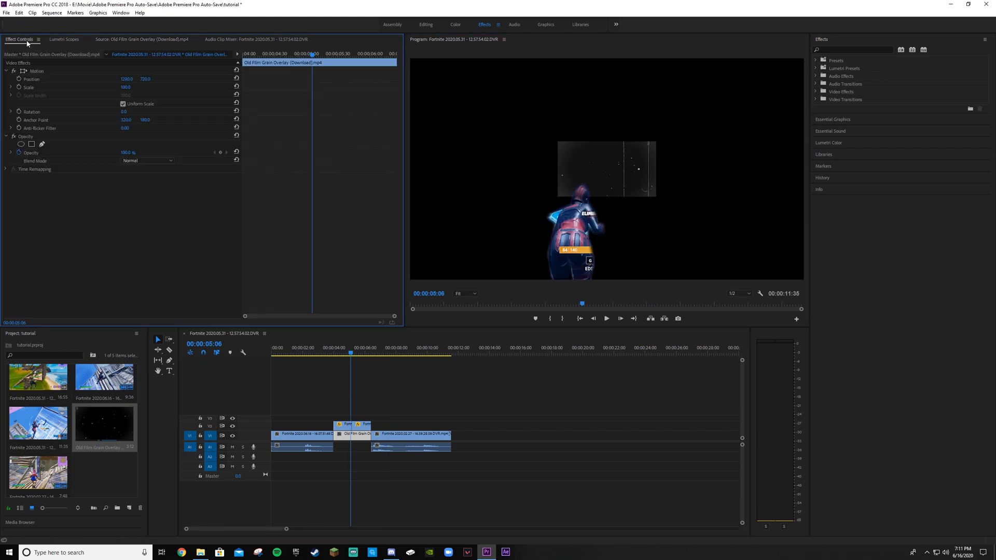
left_click_drag(127, 88, 284, 89)
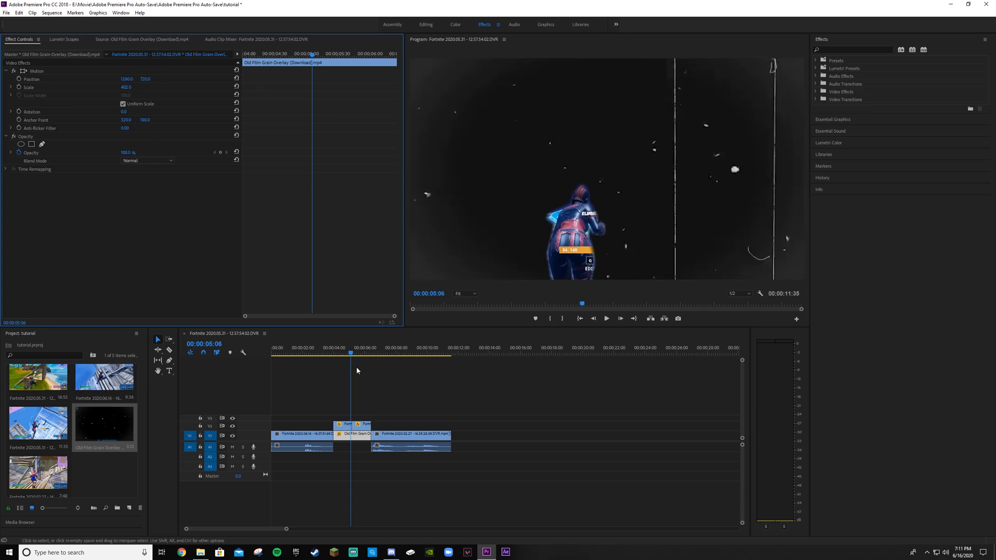
- Play the sequence again full screen from the start to check the enlarged film grain background
left_click_drag(313, 349, 267, 349)
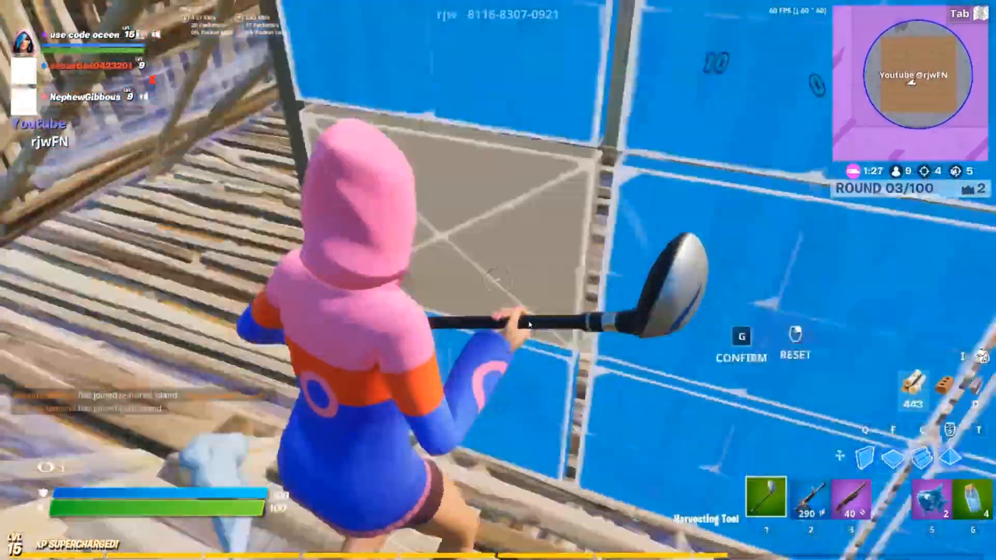
key("space")
key("Escape")
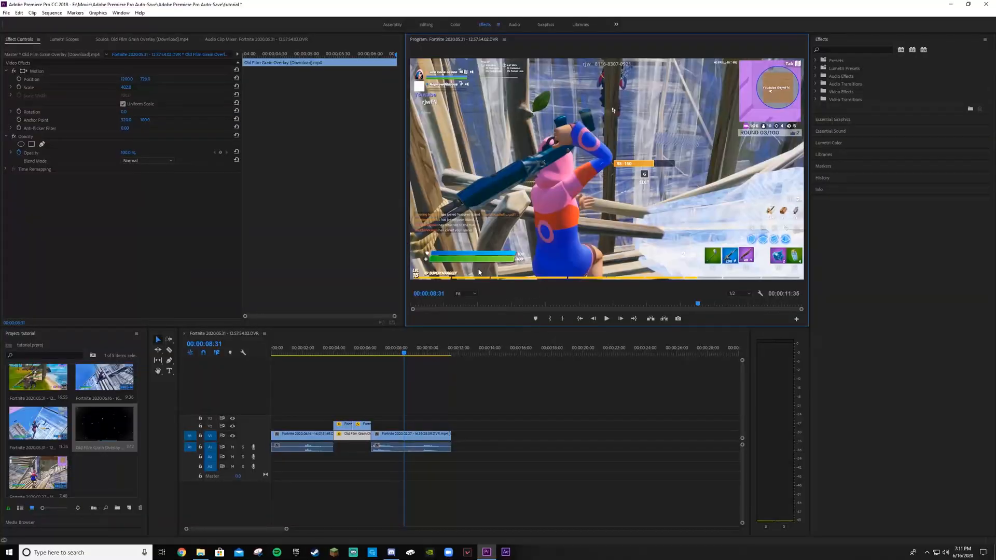
- Reduce the mask feather on the second freeze-frame segment above the film grain overlay
left_click(369, 352)
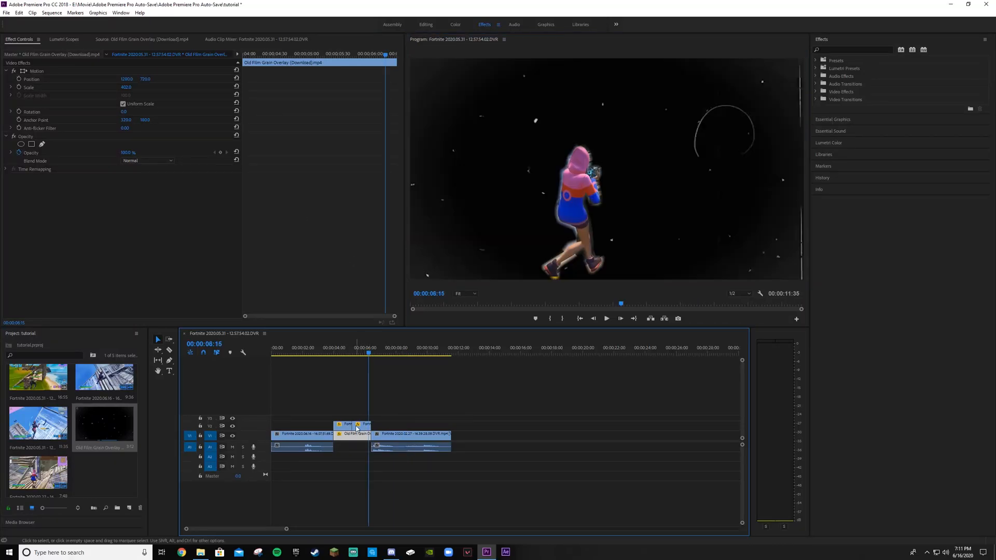
left_click(359, 427)
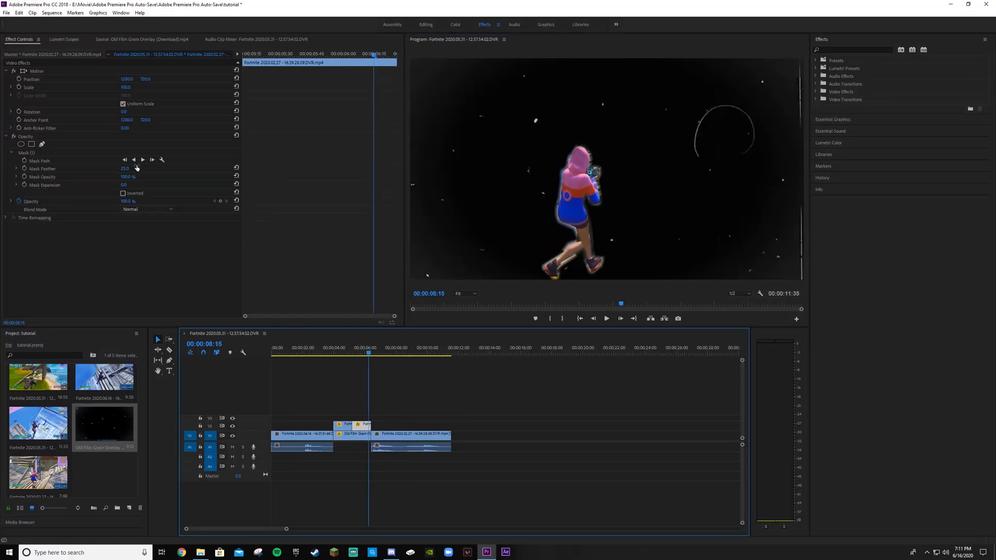
left_click_drag(132, 171, 125, 170)
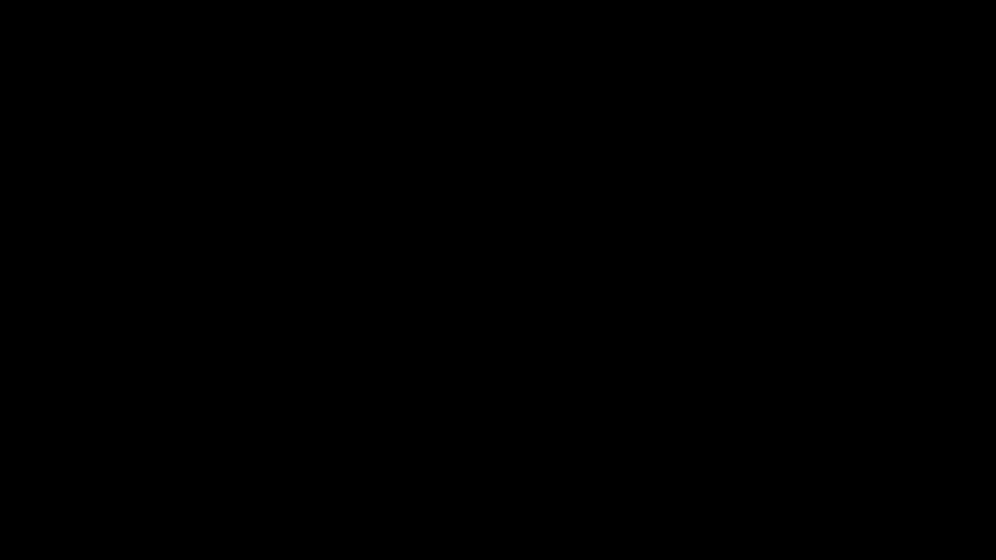